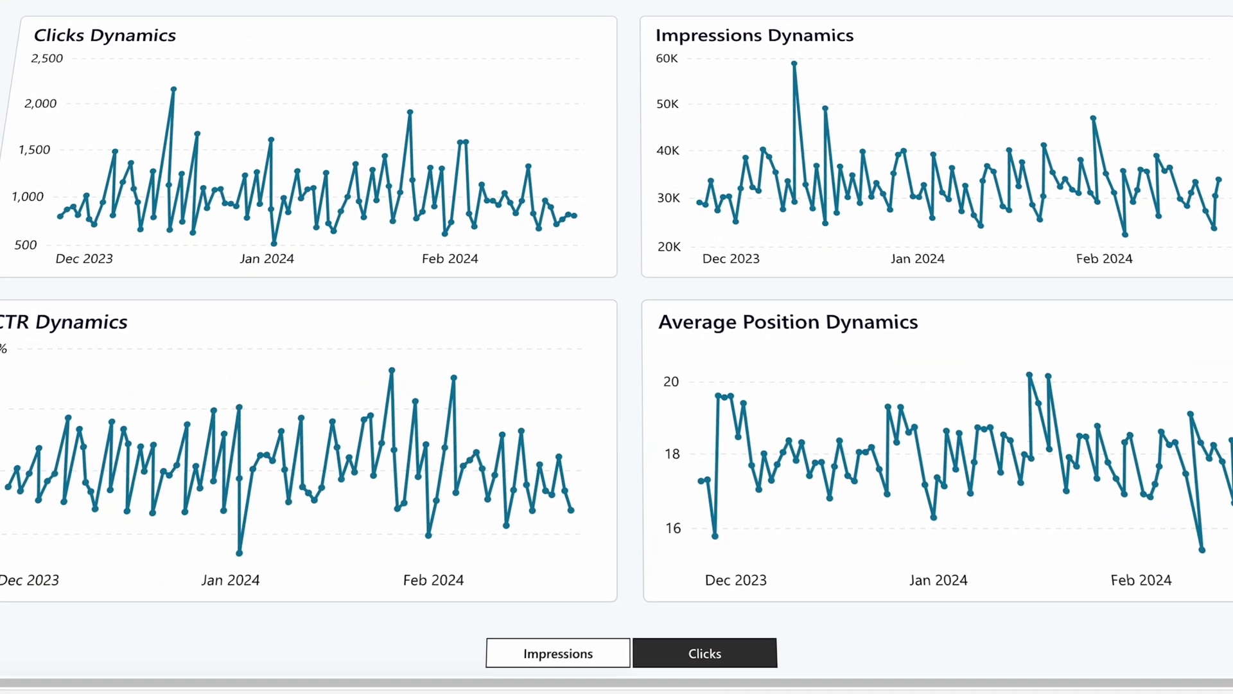
# - Switch the Power BI SEO charts from impression values to click values
pyautogui.click(720, 656)
pyautogui.click(878, 230)
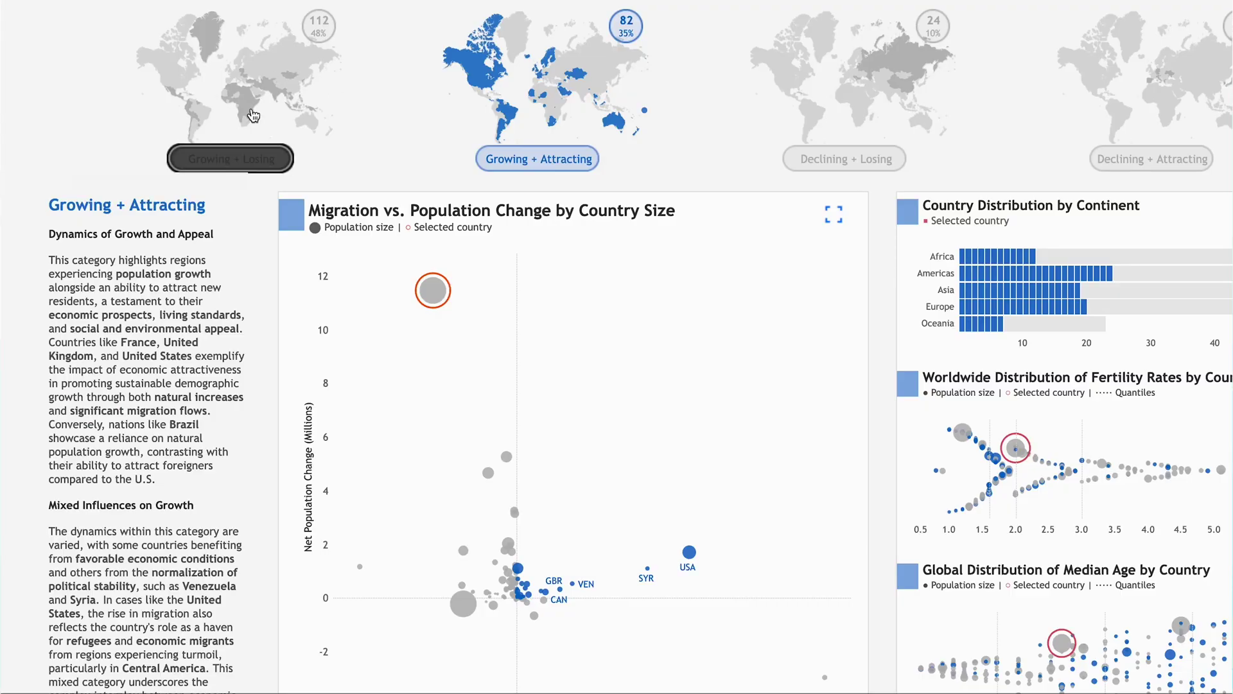
# - Show only the Growing + Losing category in the migration dashboard's legend
pyautogui.click(230, 159)
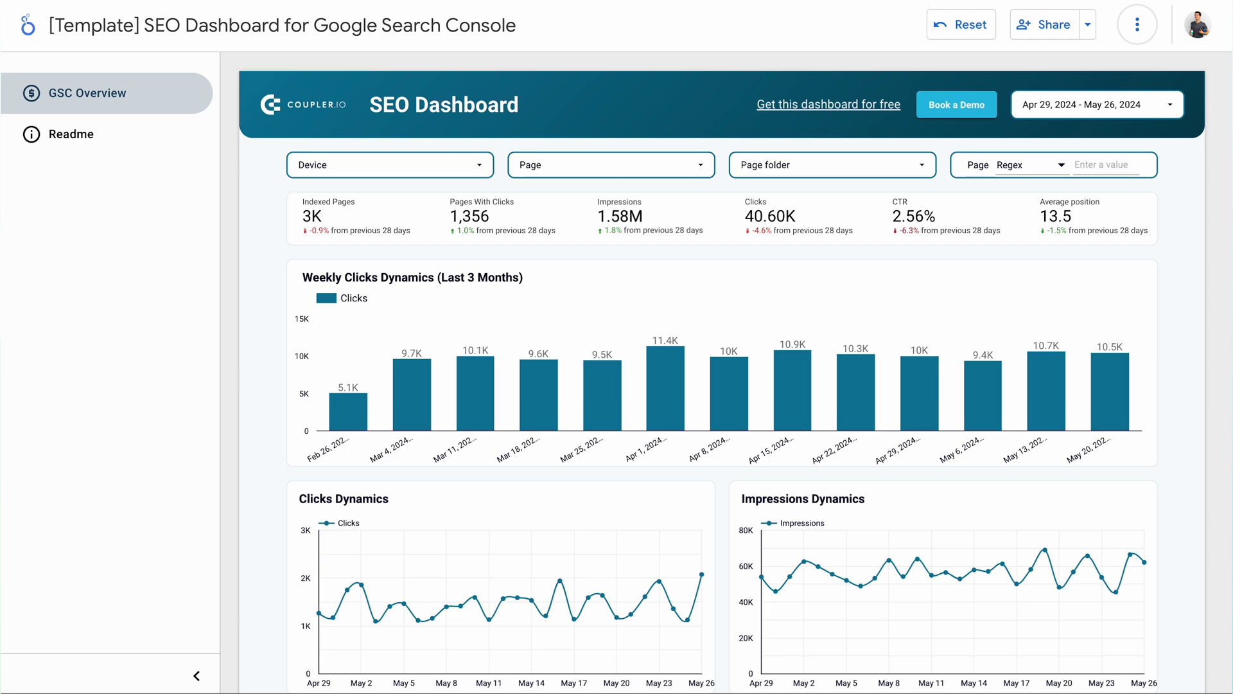
# - Restrict the Device filter to TABLET only
pyautogui.click(450, 162)
pyautogui.click(460, 221)
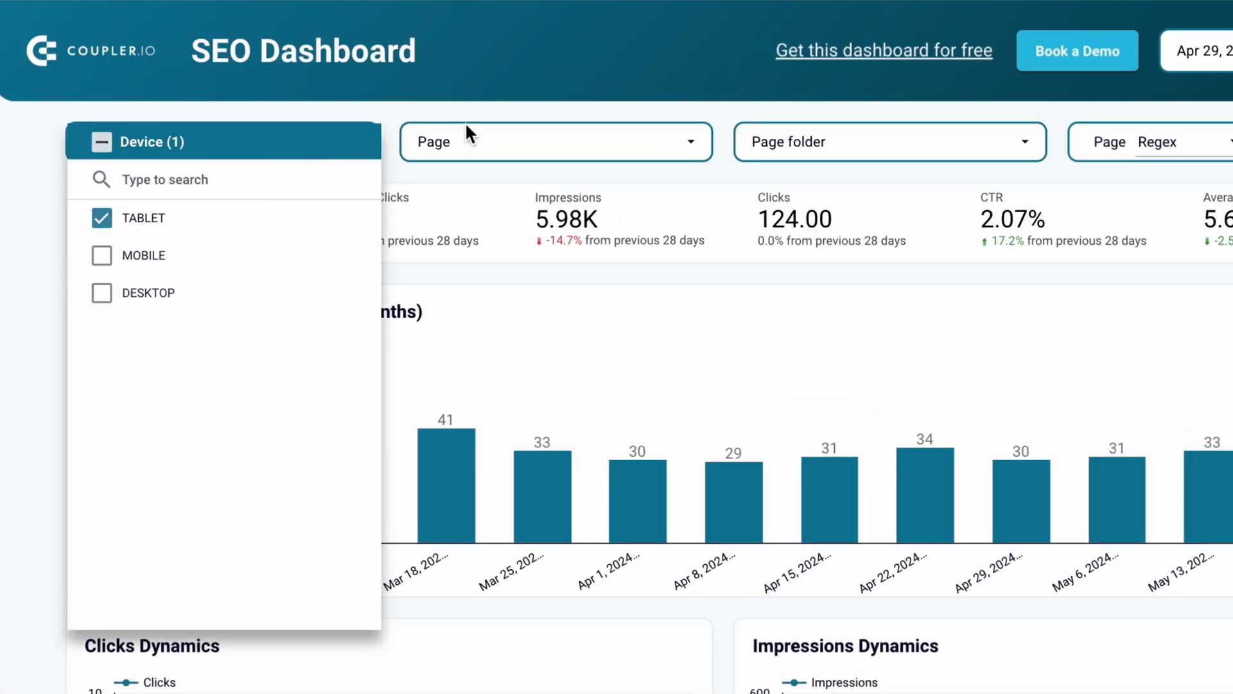
pyautogui.click(467, 129)
# - Exclude the files and docs pages from the Page filter, then start the Coupler.io importer setup
pyautogui.click(496, 134)
pyautogui.click(435, 217)
pyautogui.click(435, 256)
pyautogui.scroll(-5, 617, 386)
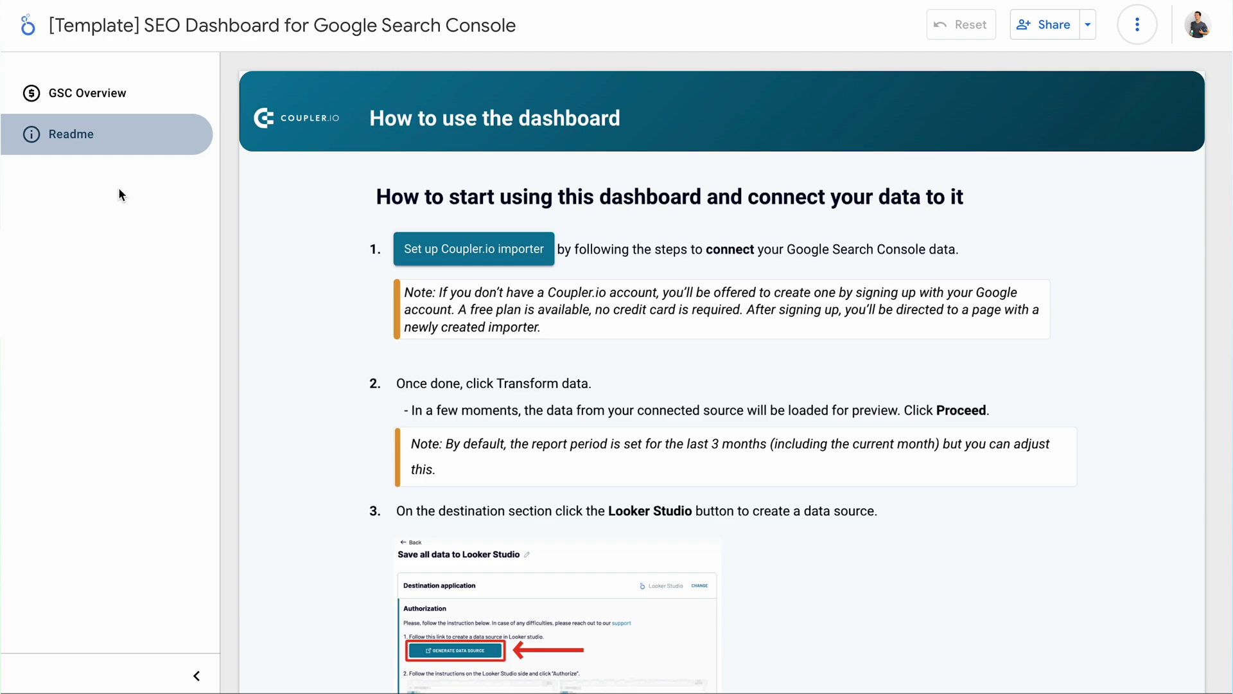
pyautogui.click(447, 252)
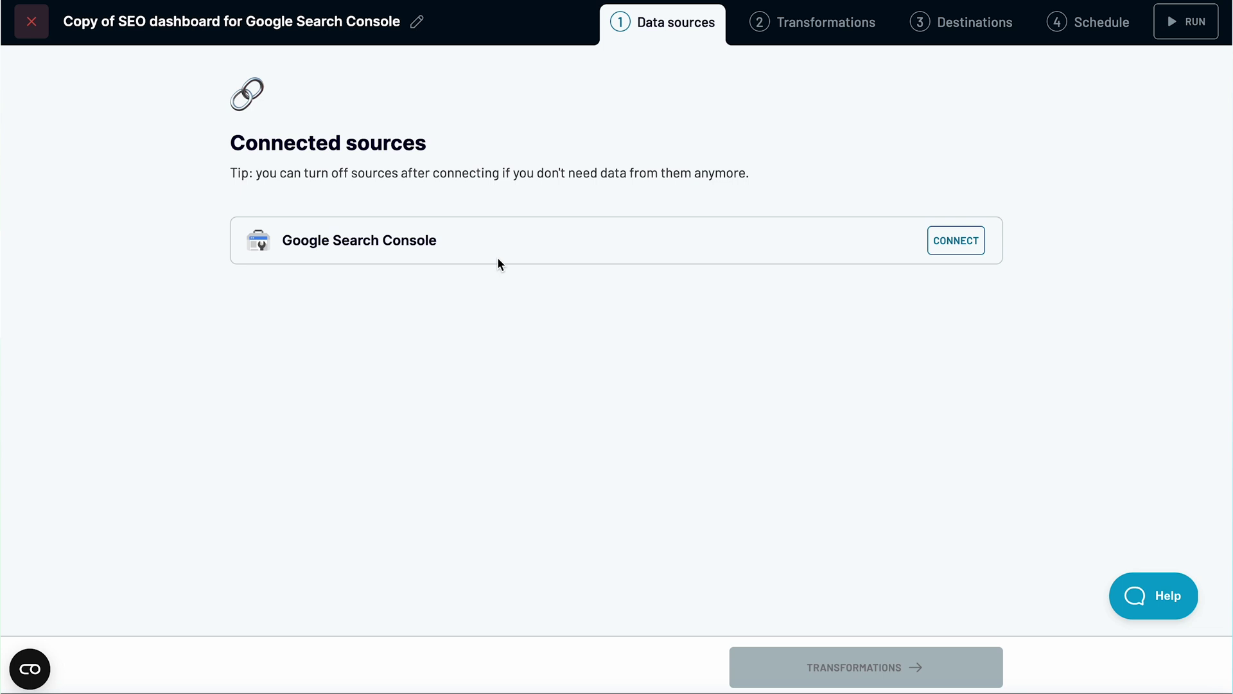
pyautogui.click(942, 240)
pyautogui.click(760, 295)
pyautogui.click(730, 323)
pyautogui.click(705, 361)
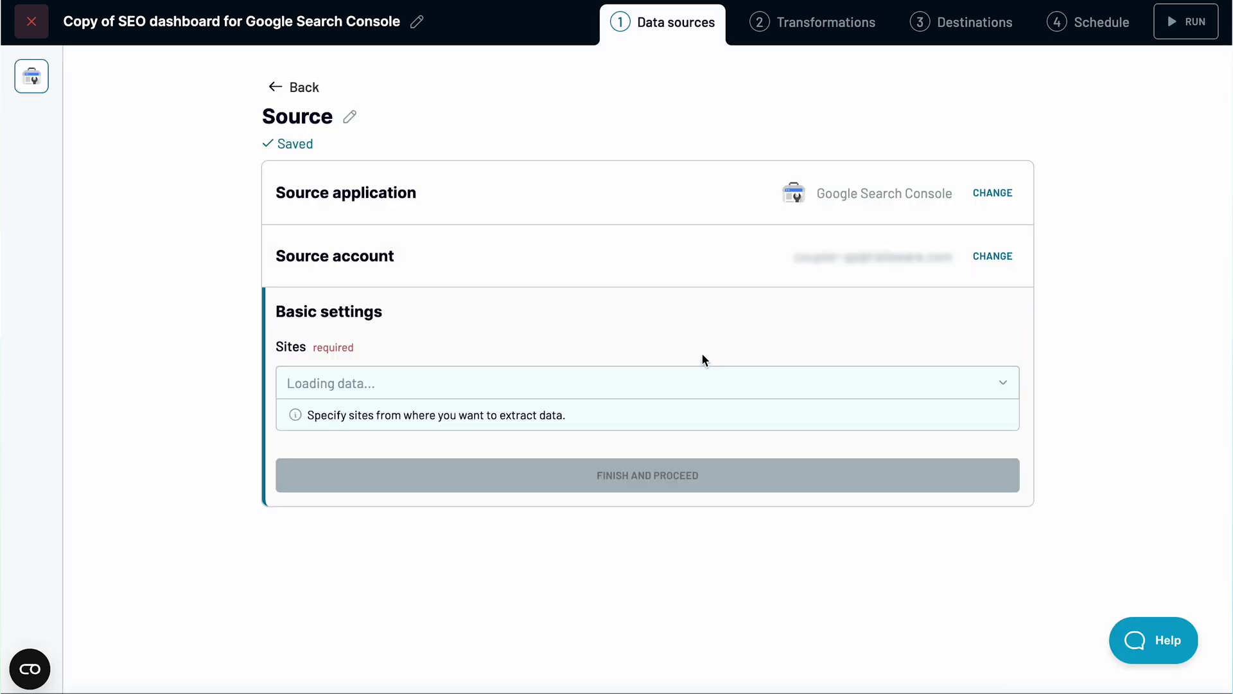
pyautogui.click(664, 379)
pyautogui.click(619, 425)
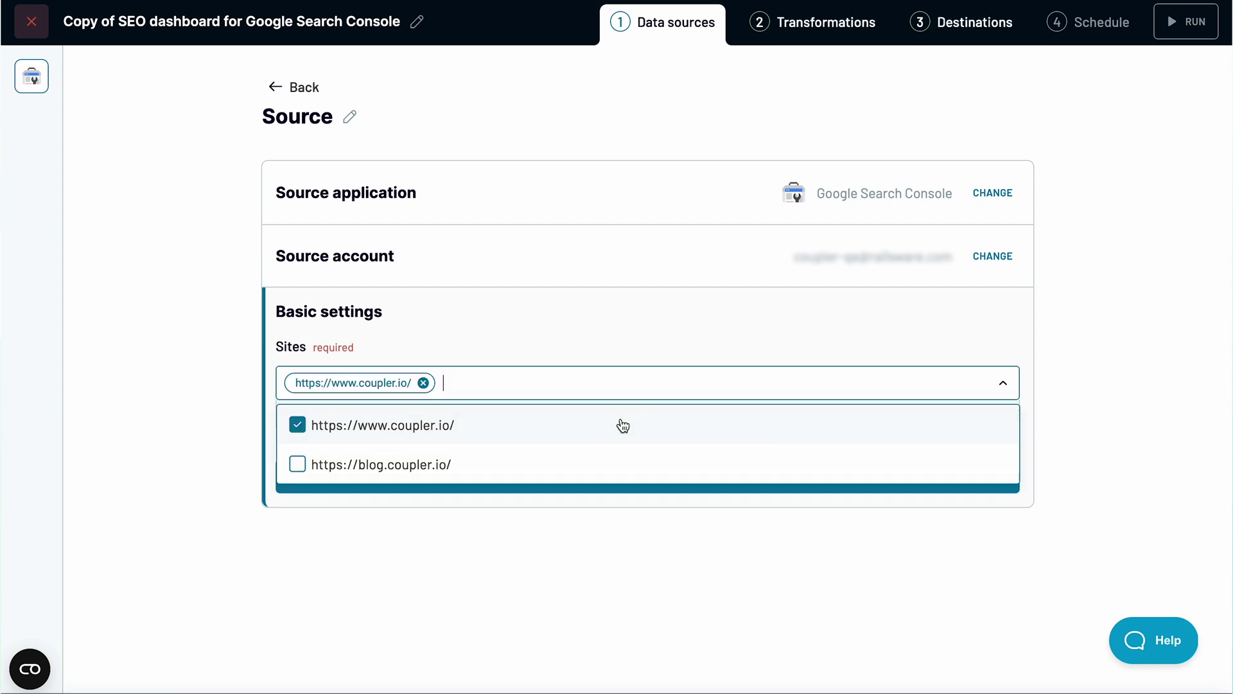
pyautogui.click(613, 494)
pyautogui.click(797, 663)
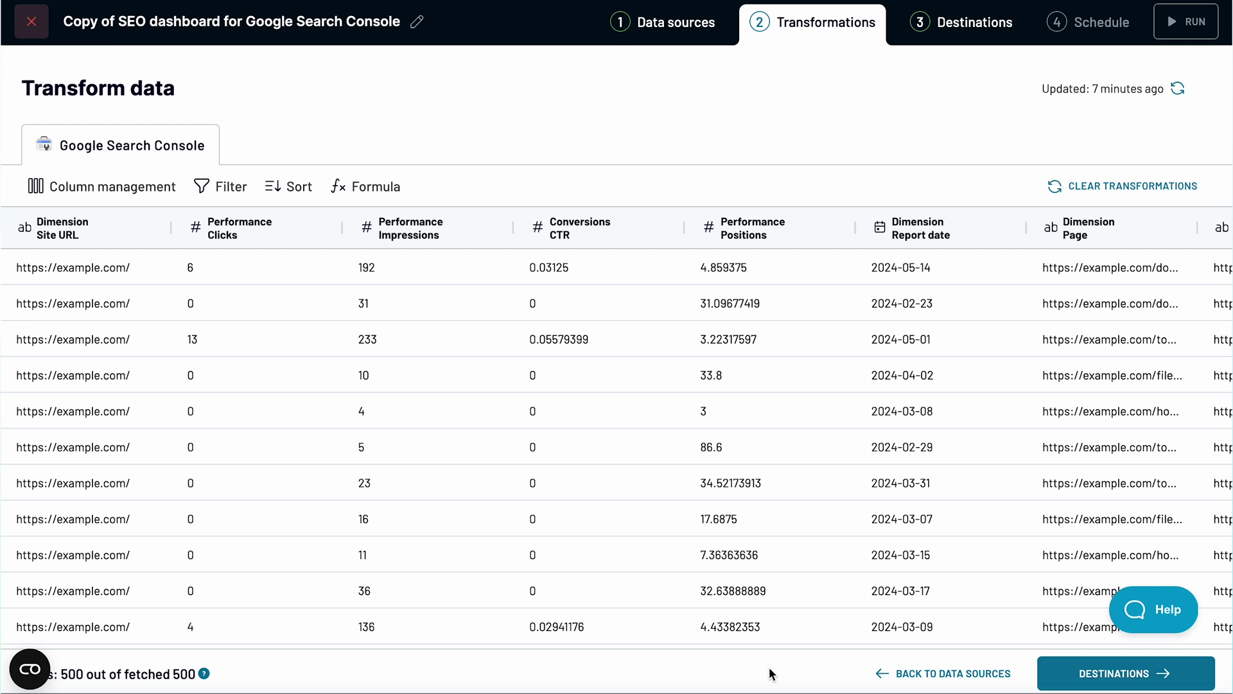
pyautogui.click(1043, 679)
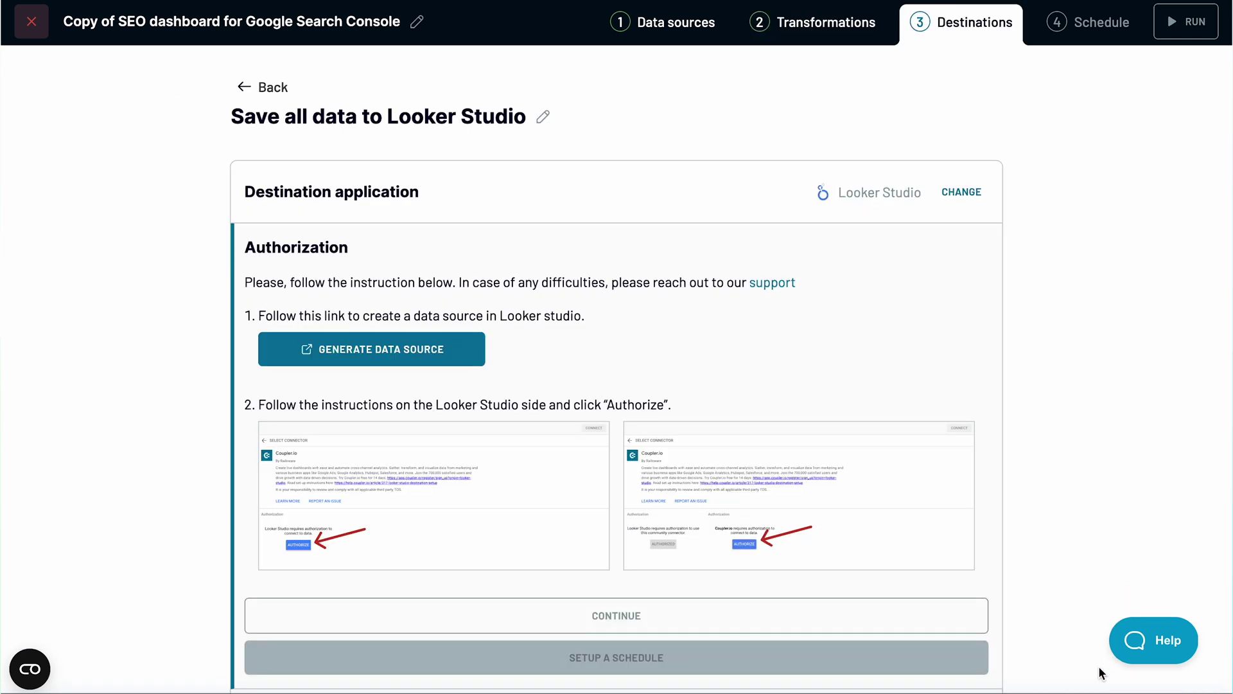
# - Generate the Looker Studio data source and scroll to the Power BI integration URL
pyautogui.click(408, 361)
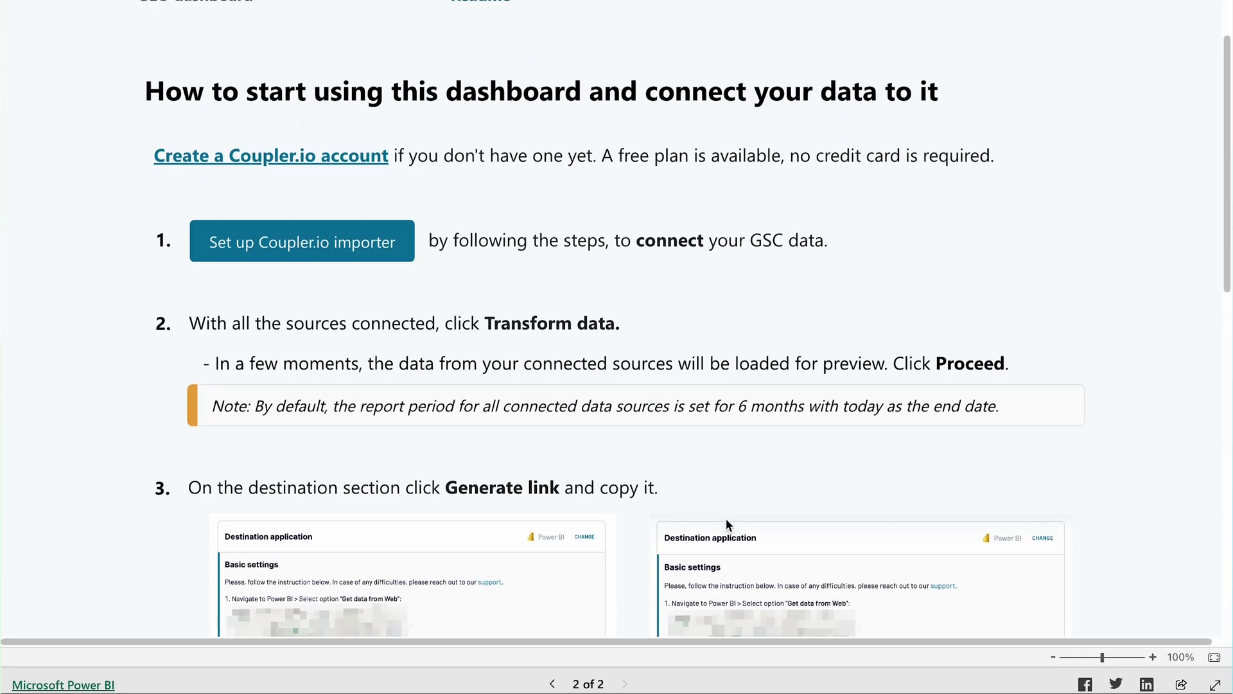
pyautogui.scroll(-6, 726, 521)
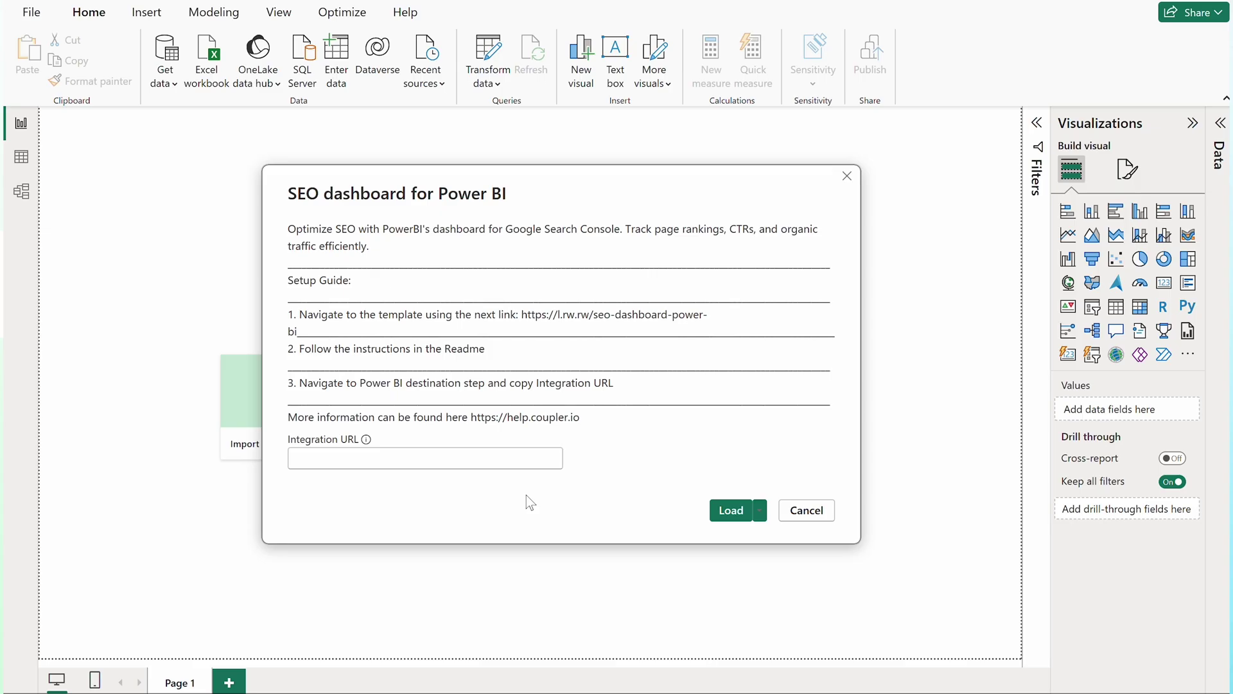
# - Paste the copied Coupler.io integration URL into the Power BI template and load the data
pyautogui.click(492, 460)
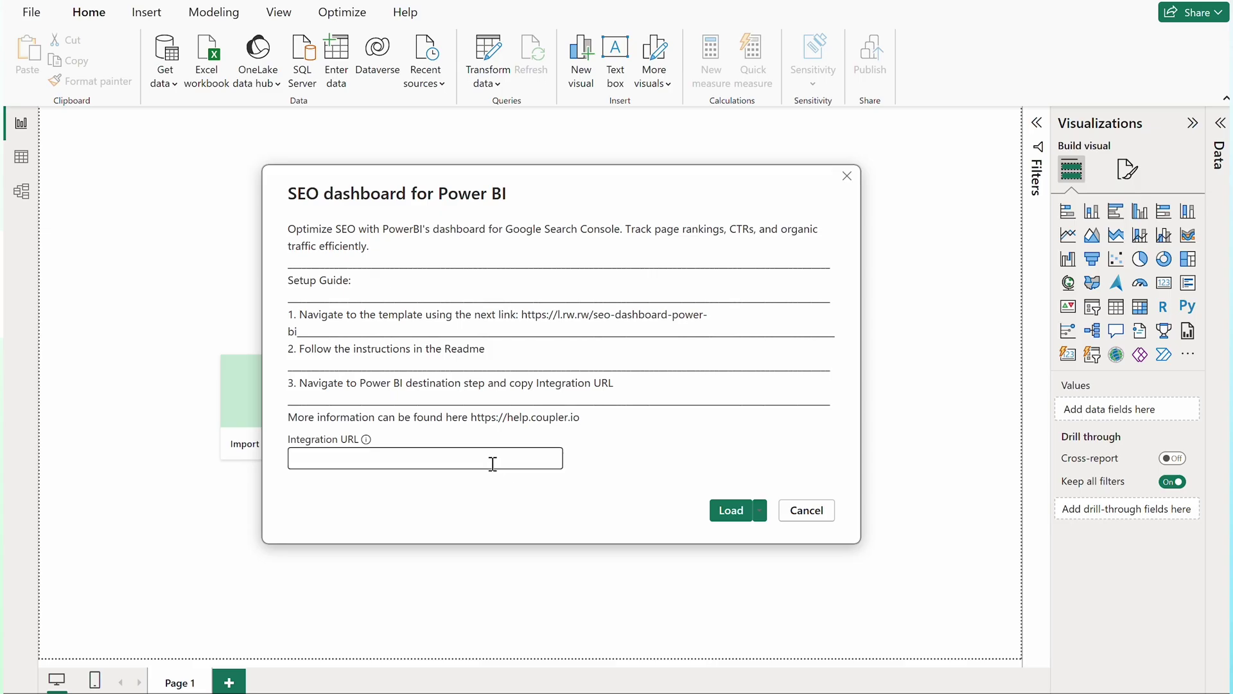
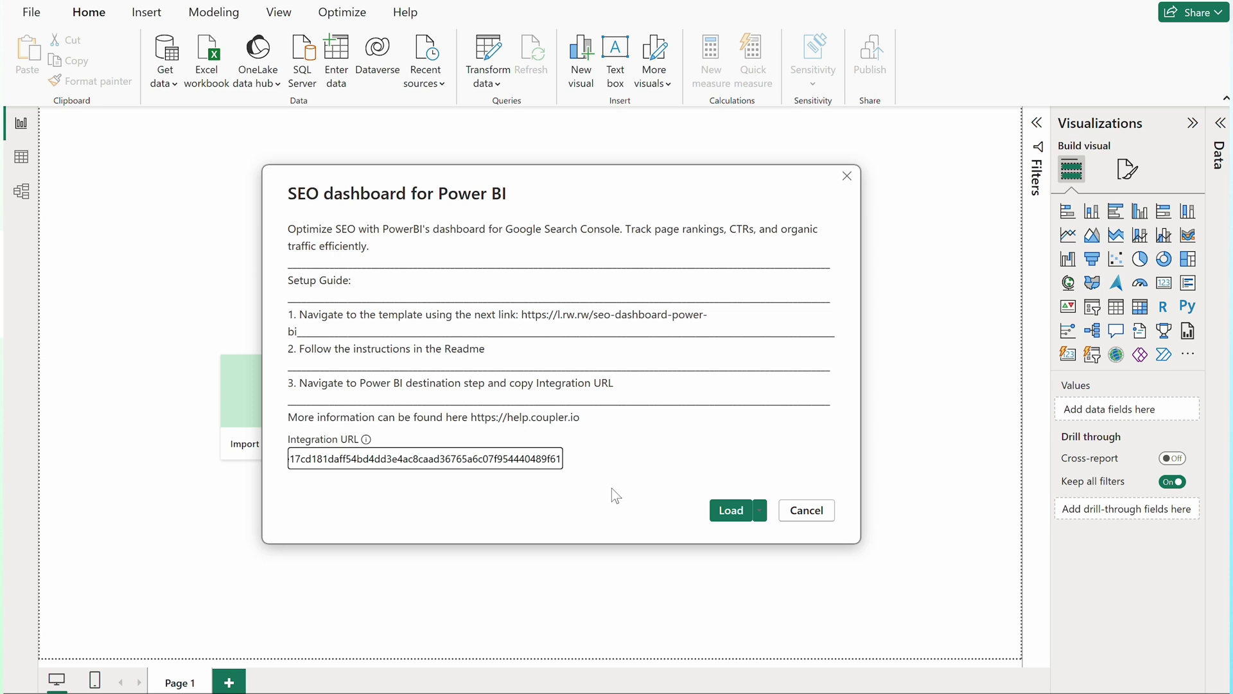
pyautogui.click(725, 513)
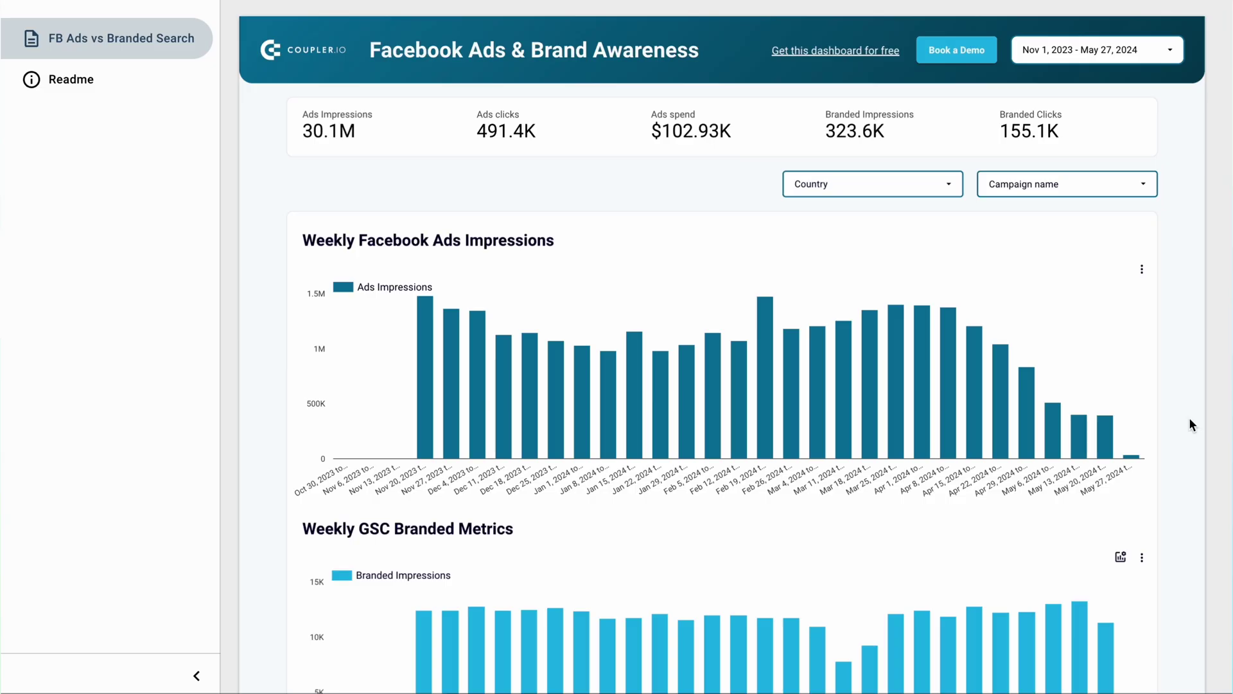
# - Filter the Facebook Ads dashboard to Egypt only and add a Branded Clicks line to the weekly chart
pyautogui.scroll(-3, 1189, 418)
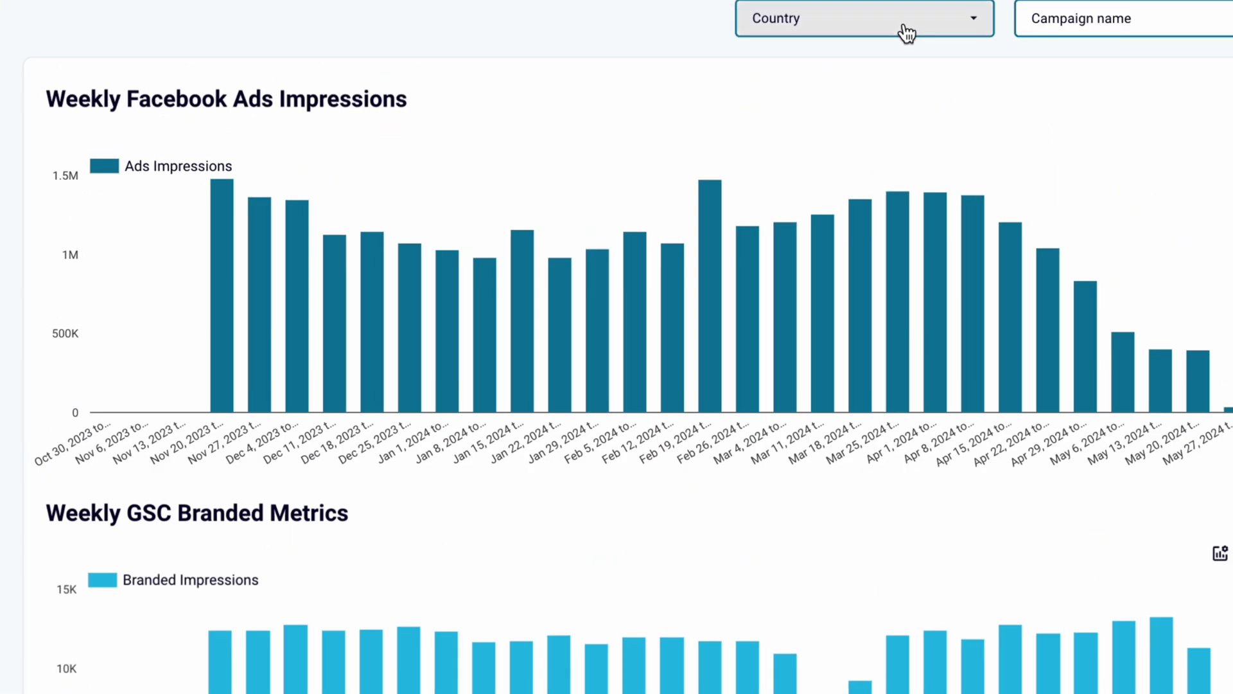
pyautogui.click(829, 32)
pyautogui.click(962, 91)
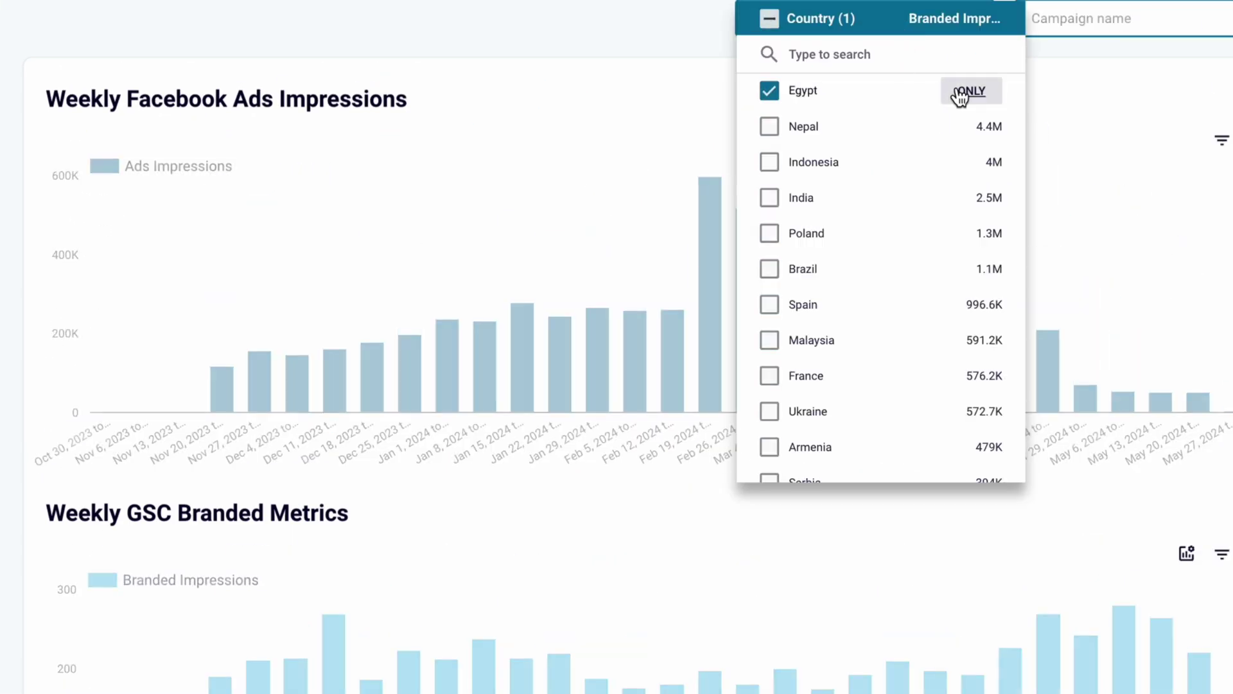
pyautogui.click(1056, 66)
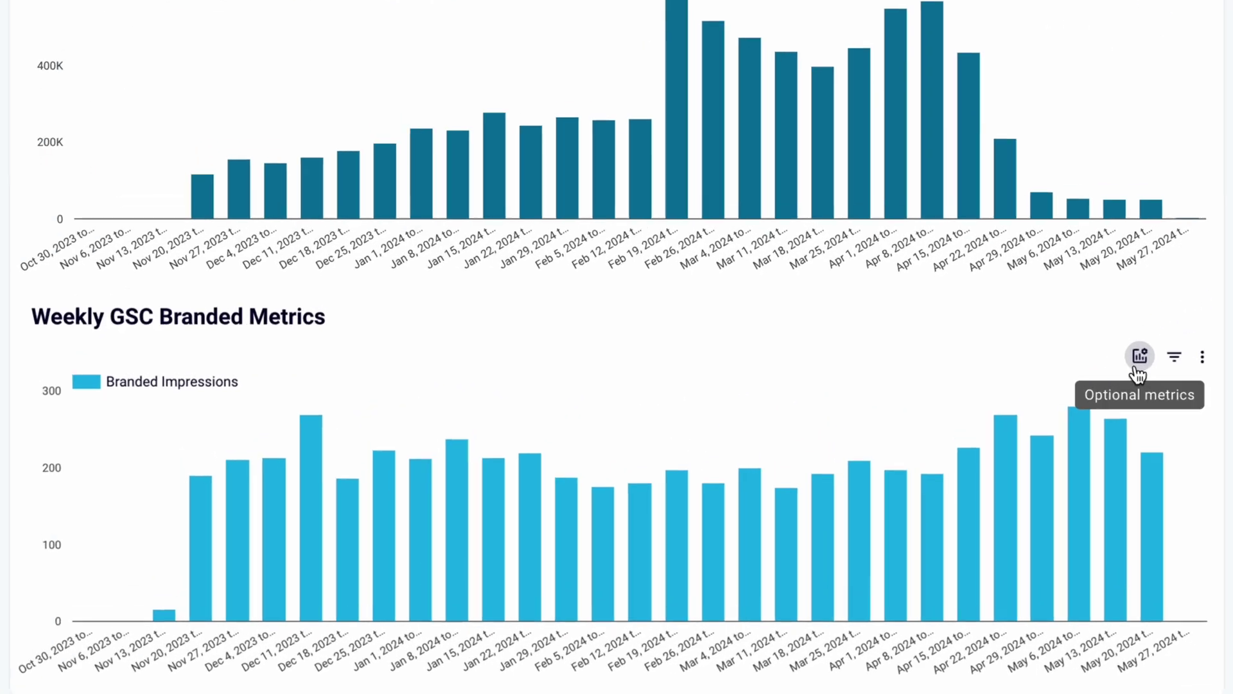
pyautogui.click(1097, 396)
pyautogui.click(1028, 463)
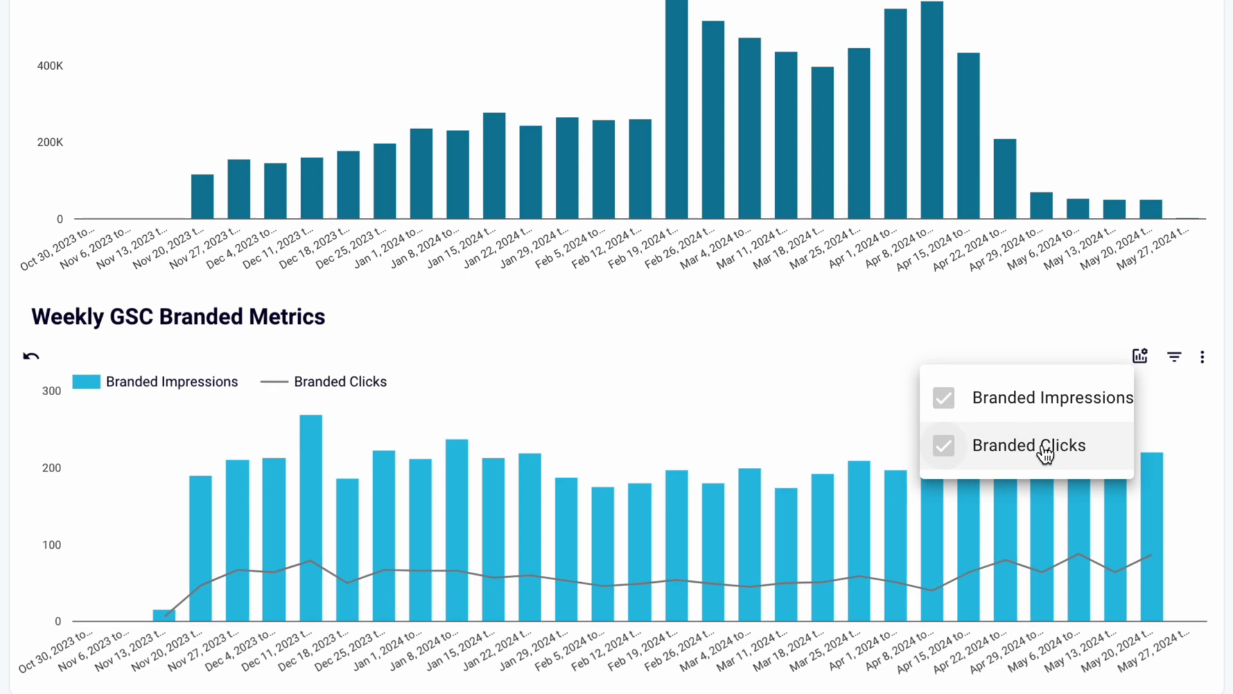